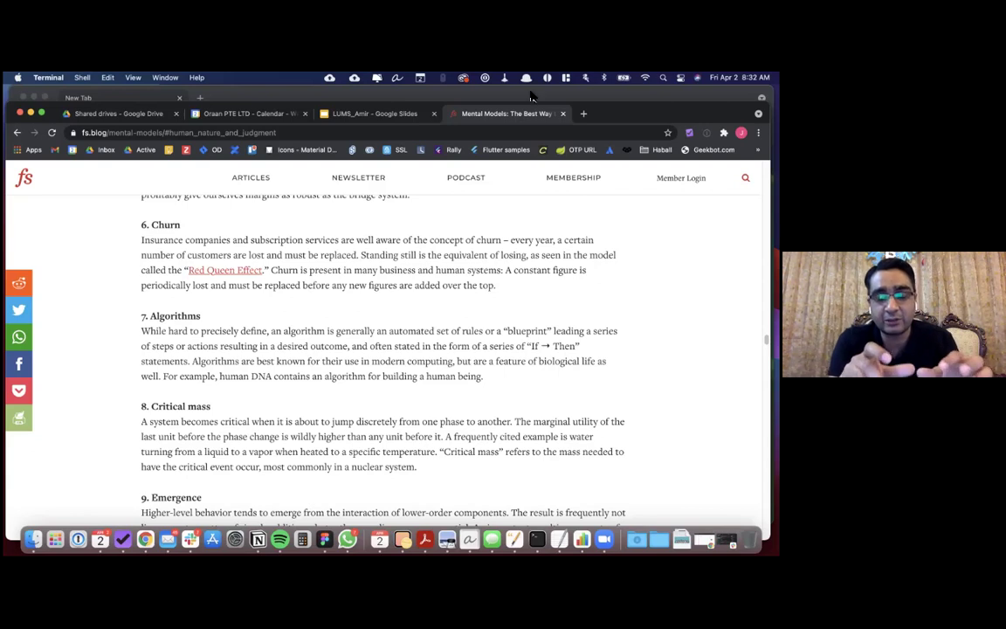
# - Open the Oraan Development project's backlog in Jira and look through the issues of the OraanX 30 sprint
pyautogui.click(210, 213)
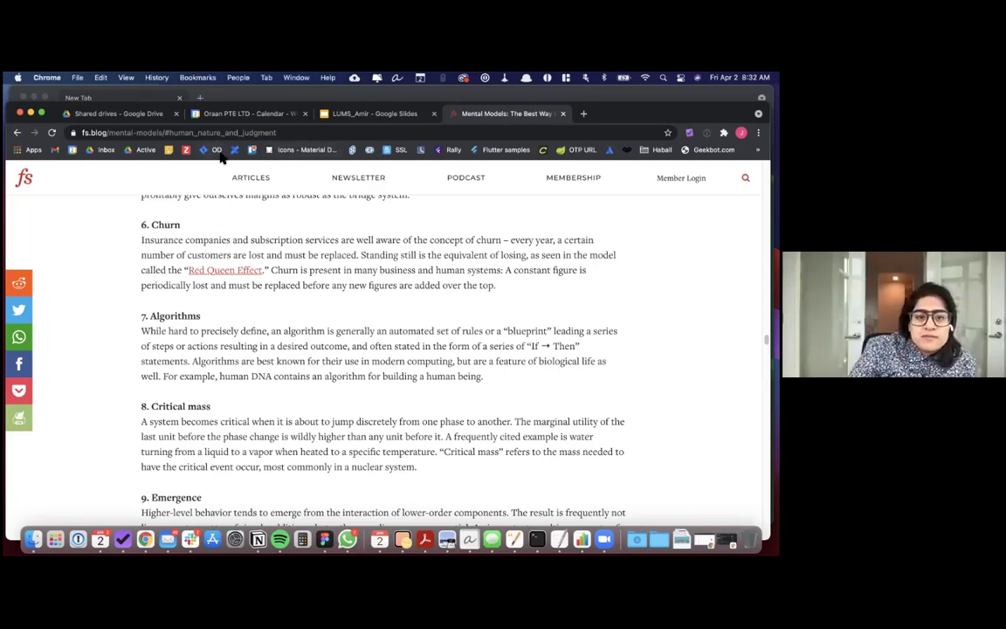
pyautogui.click(371, 151)
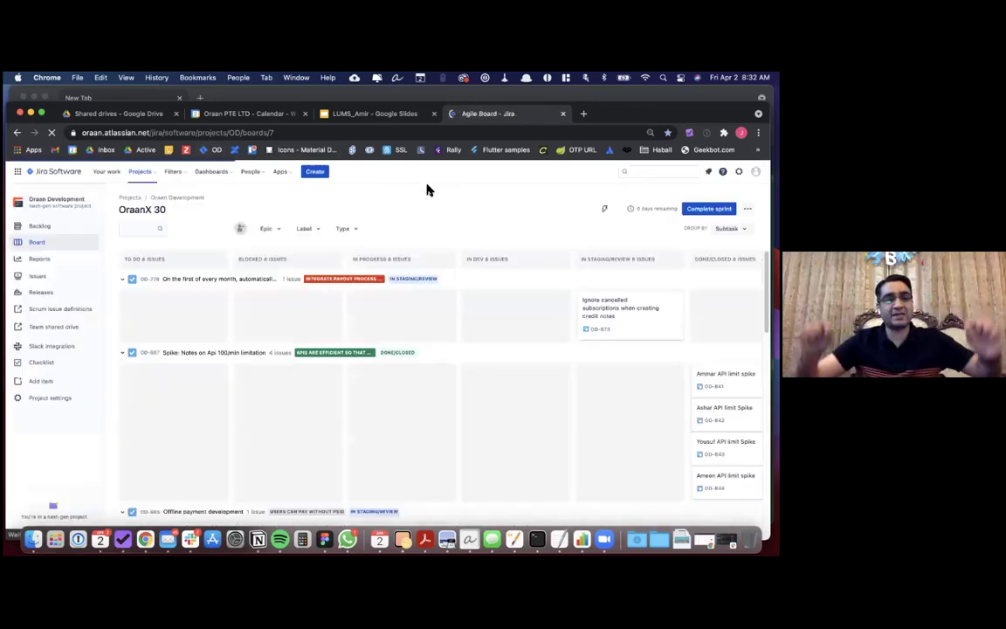
pyautogui.click(43, 225)
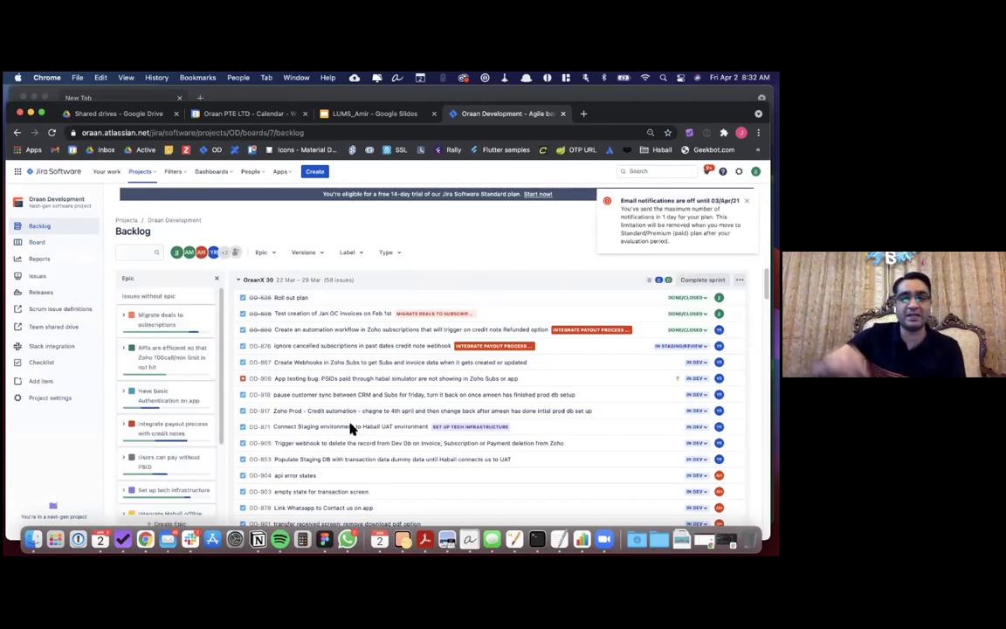
pyautogui.scroll(-1, 406, 384)
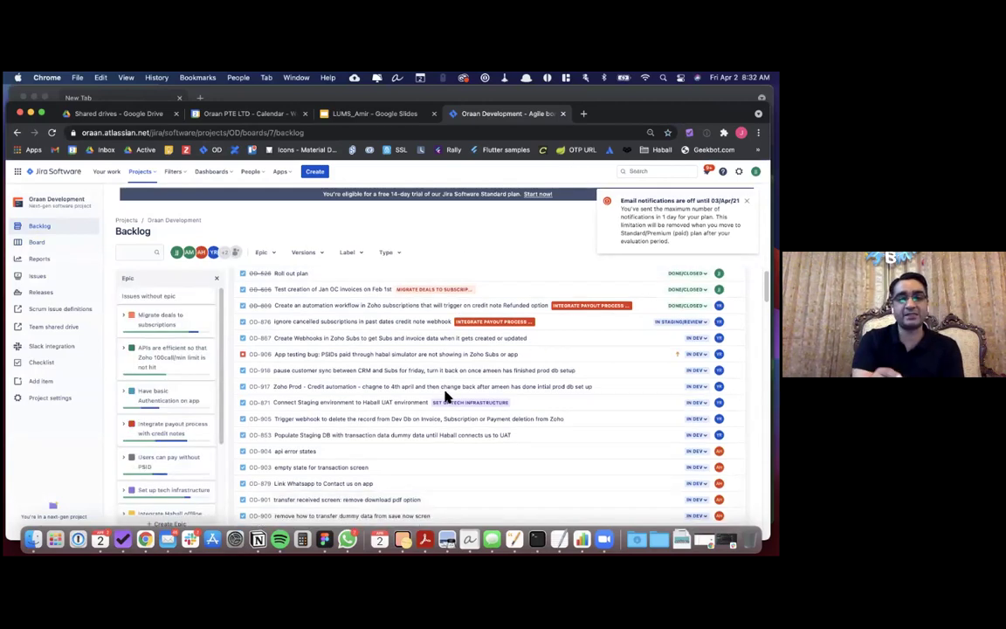
pyautogui.scroll(3, 406, 384)
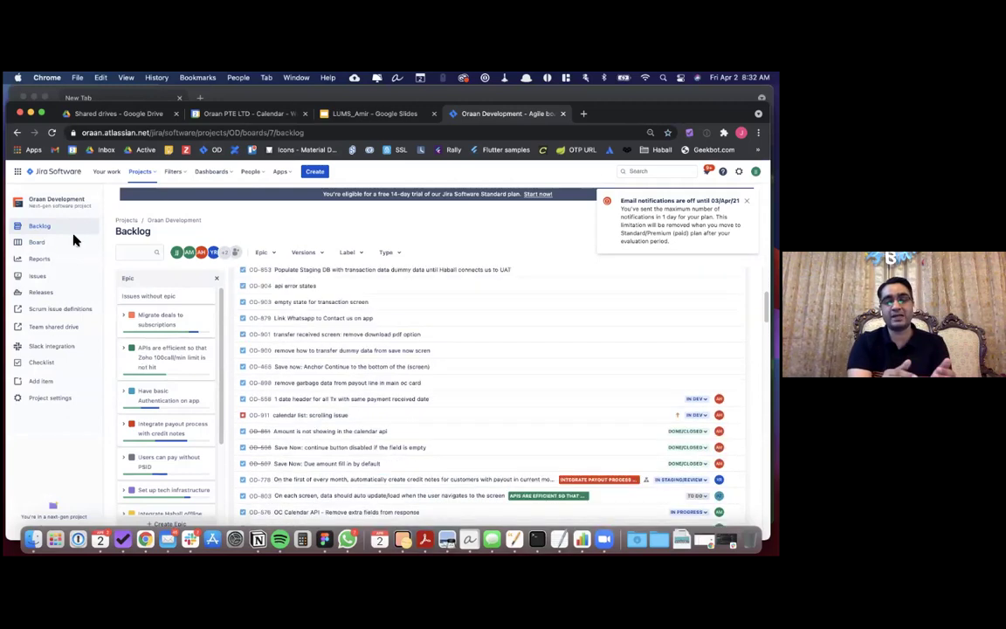
# - Collapse the OraanX 30, OraanX 31, OraanX 32 and Backlog lists so that only their headings show
pyautogui.click(38, 242)
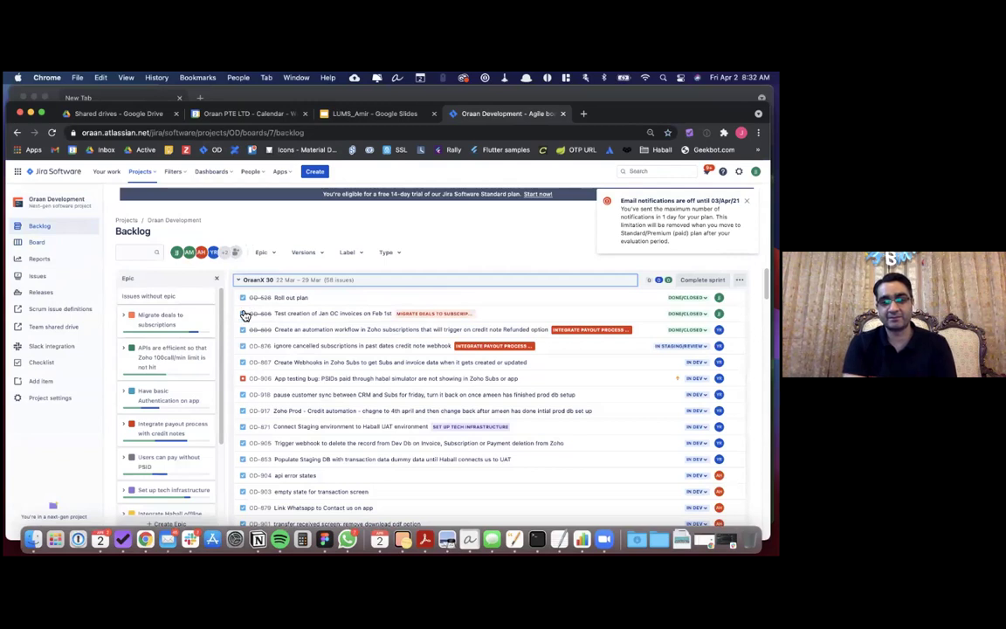
pyautogui.click(243, 302)
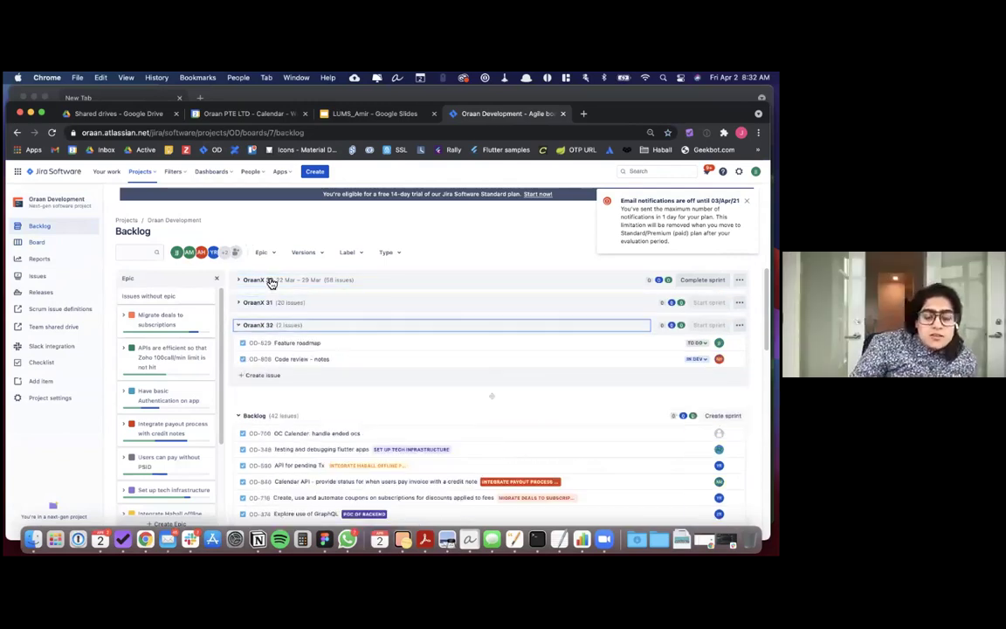
pyautogui.click(243, 325)
pyautogui.click(249, 348)
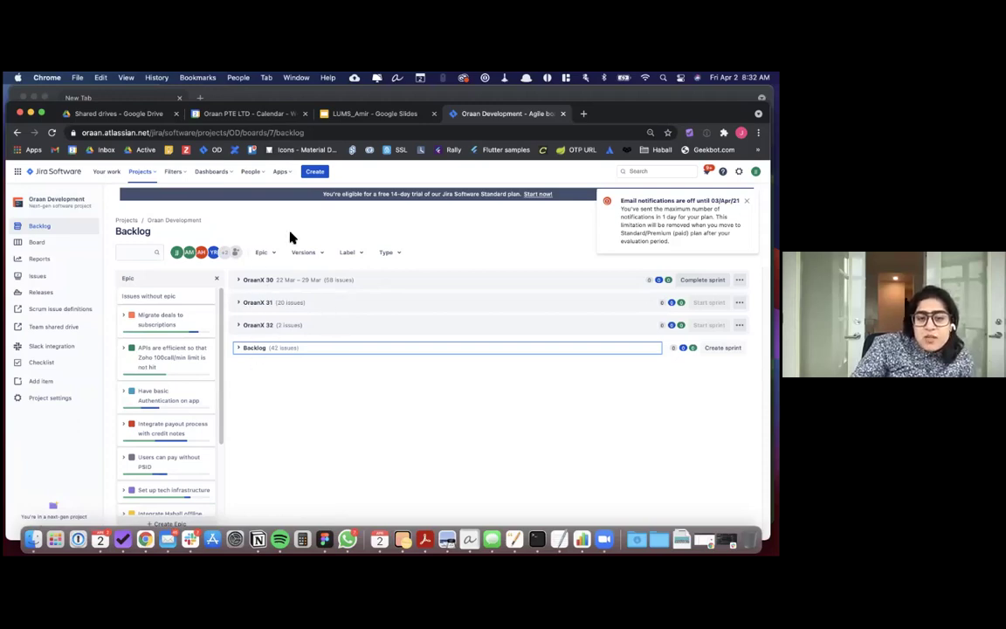
# - Expand the Backlog list and look through the issues not yet assigned to a sprint
pyautogui.click(248, 352)
pyautogui.scroll(-5, 333, 470)
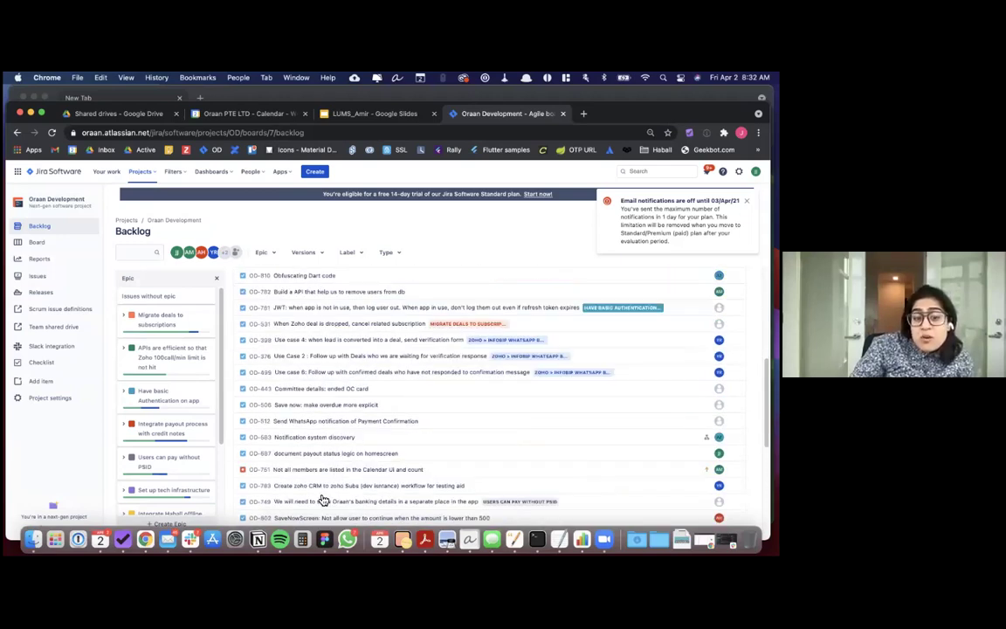
pyautogui.scroll(-3, 327, 489)
pyautogui.scroll(-4, 322, 491)
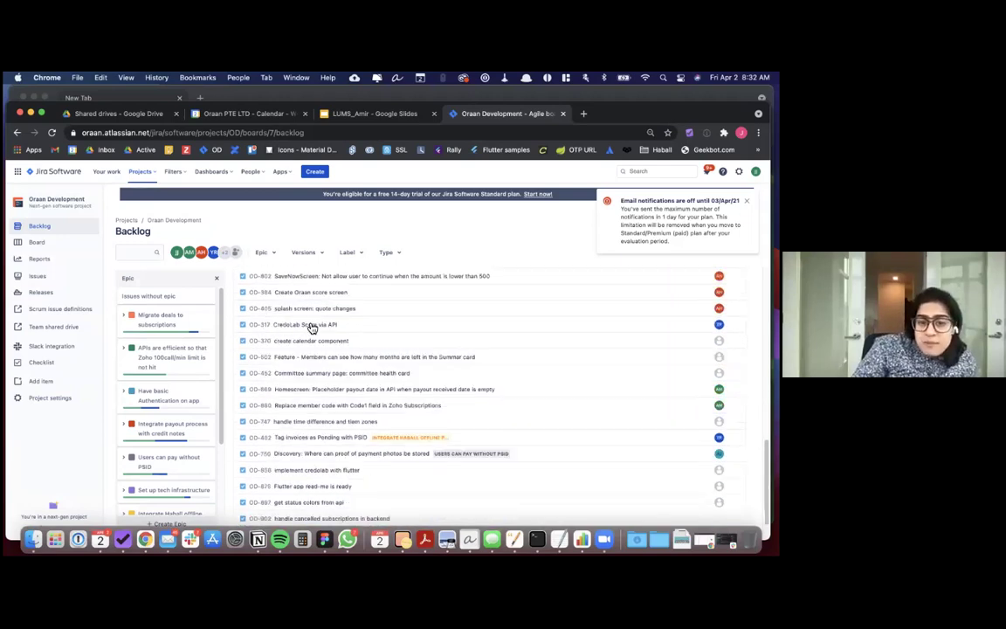
pyautogui.scroll(3, 229, 282)
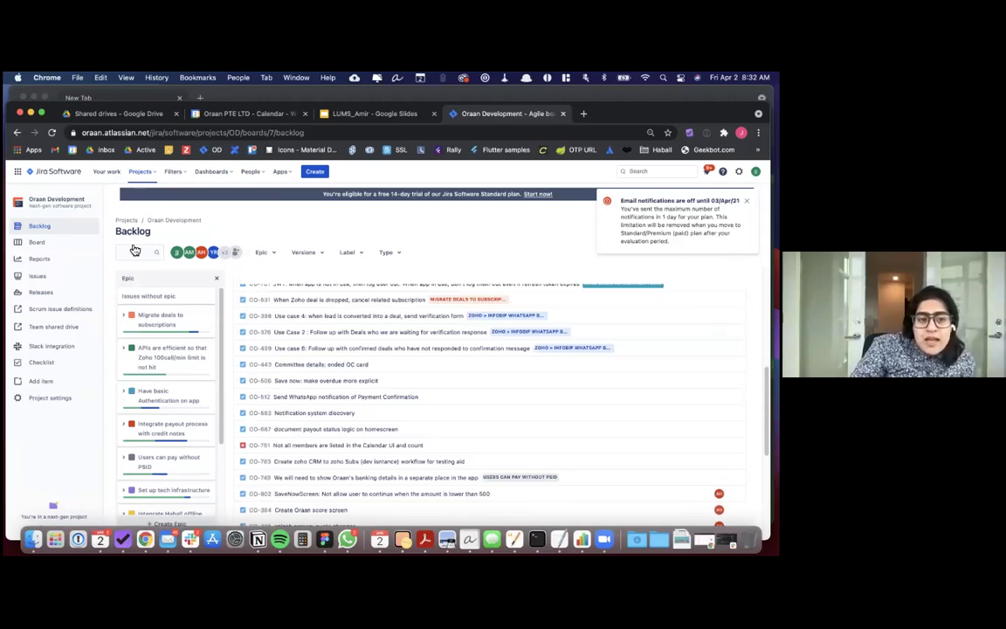
# - Open the OraanX 30 sprint board and examine how its issues are spread across the status columns from To Do to Done/Closed
pyautogui.click(244, 279)
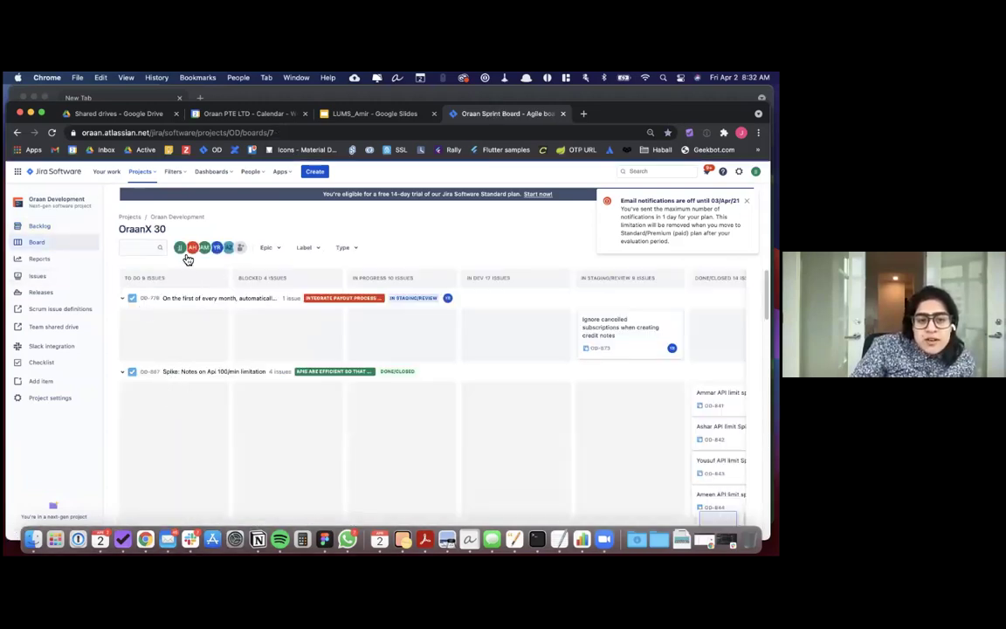
pyautogui.scroll(-5, 150, 299)
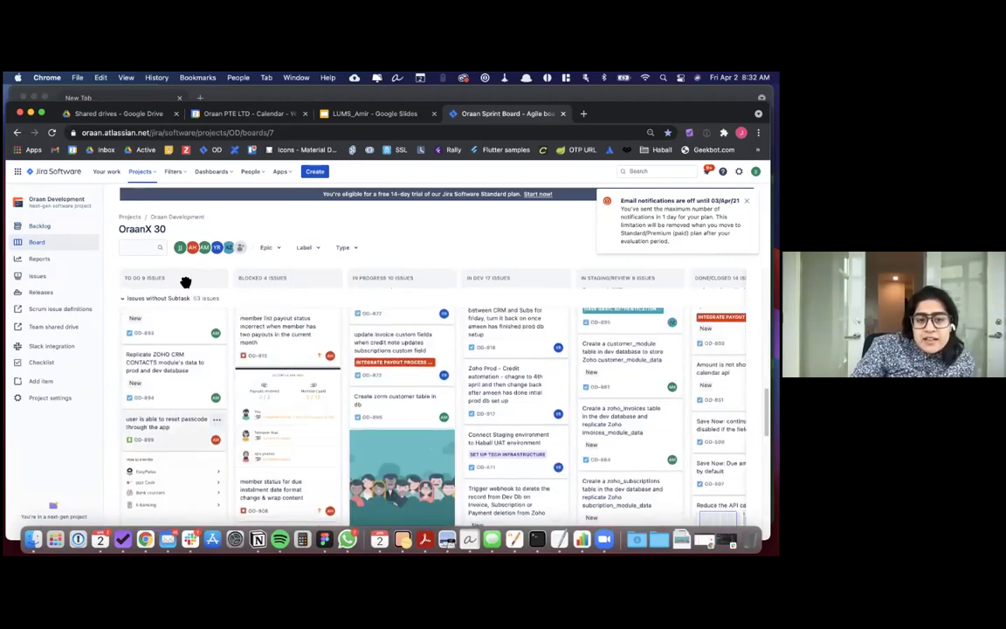
pyautogui.scroll(3, 240, 280)
pyautogui.scroll(-1, 253, 262)
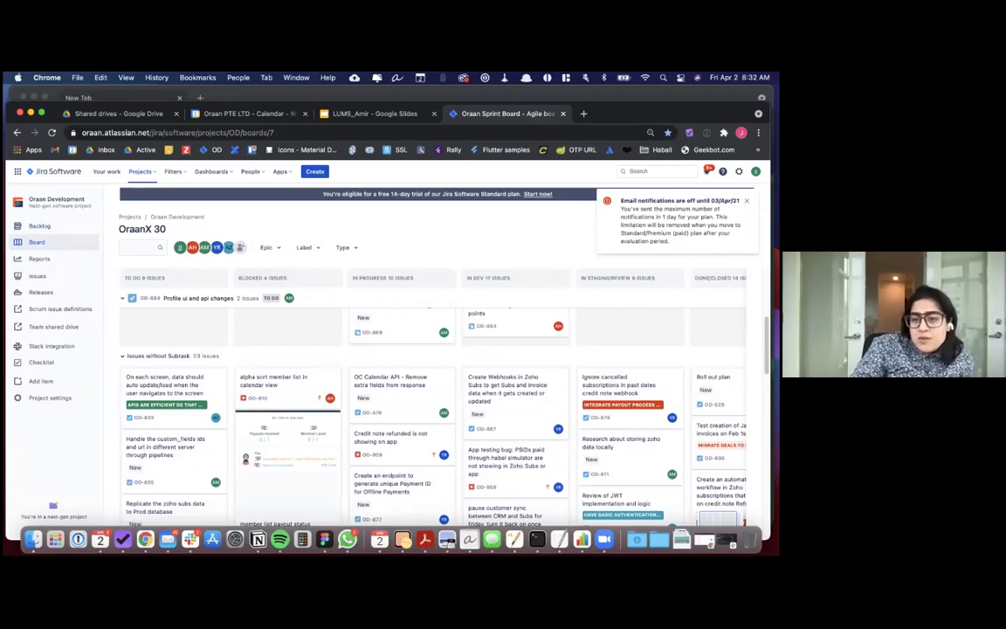
pyautogui.hscroll(3, 495, 288)
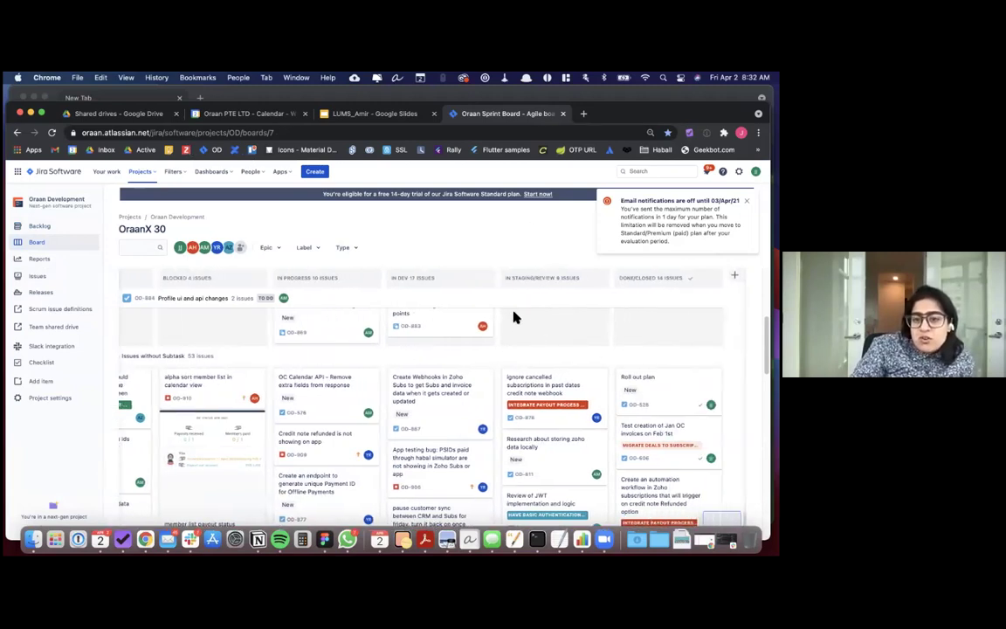
pyautogui.hscroll(-3, 512, 283)
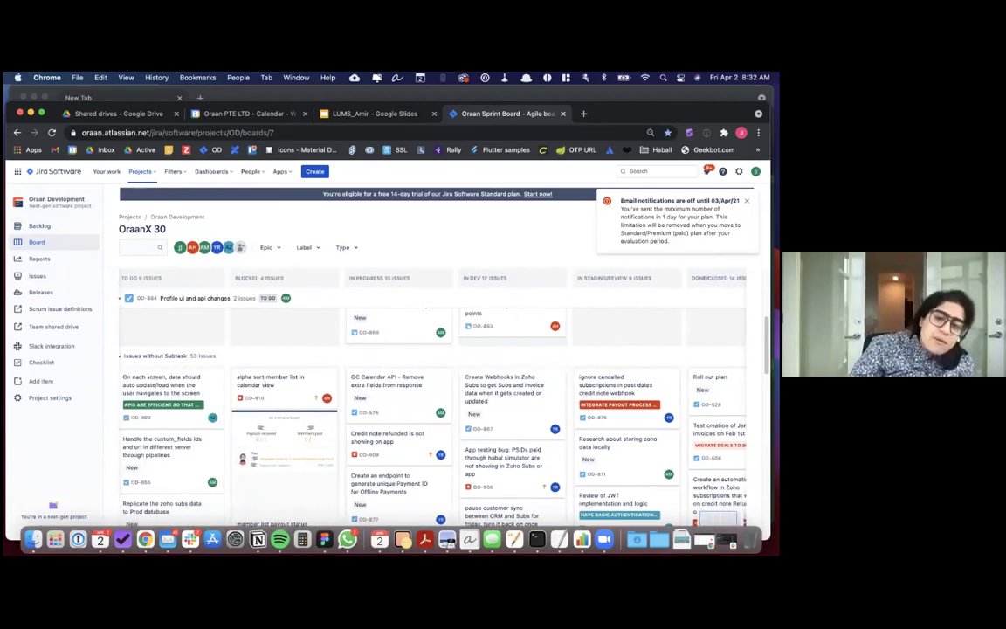
pyautogui.hscroll(2, 432, 393)
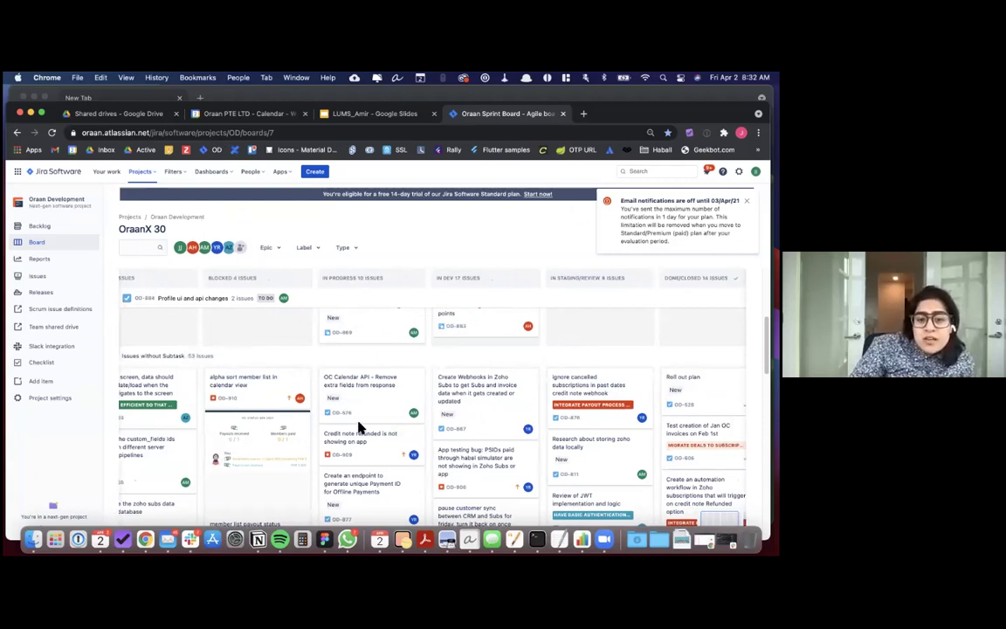
pyautogui.scroll(-2, 366, 401)
pyautogui.scroll(-2, 376, 433)
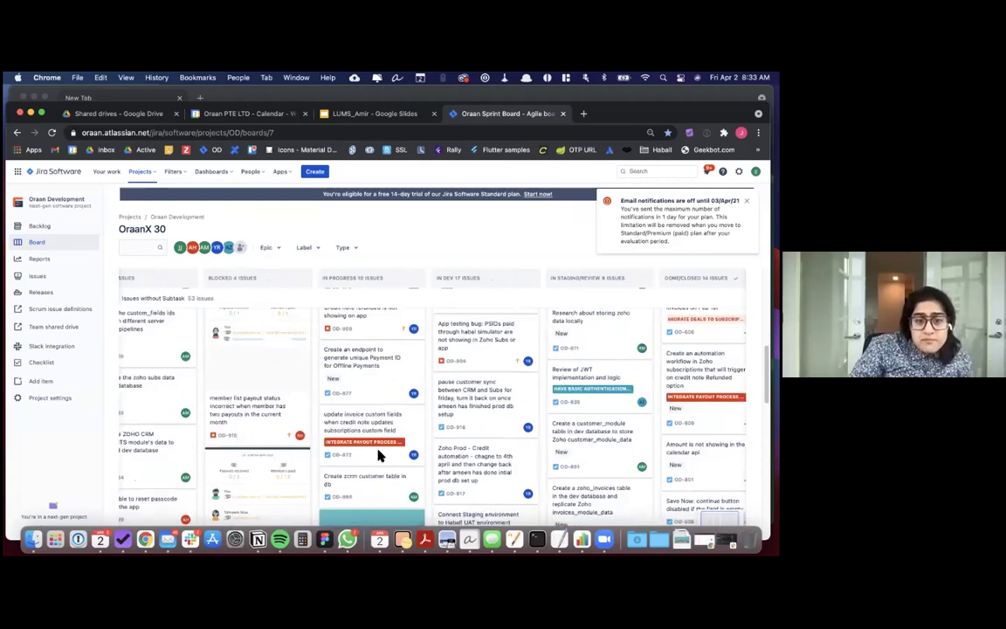
pyautogui.scroll(-2, 379, 467)
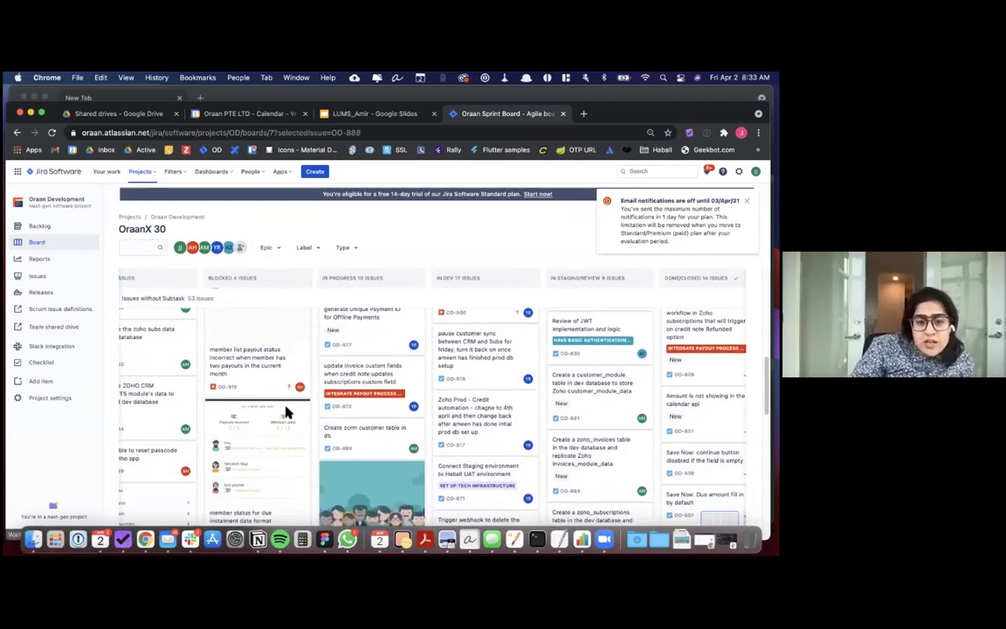
# - Open the "New landing page for OraanX app" issue and review its description, attachment, comments and viewing restriction option
pyautogui.click(230, 446)
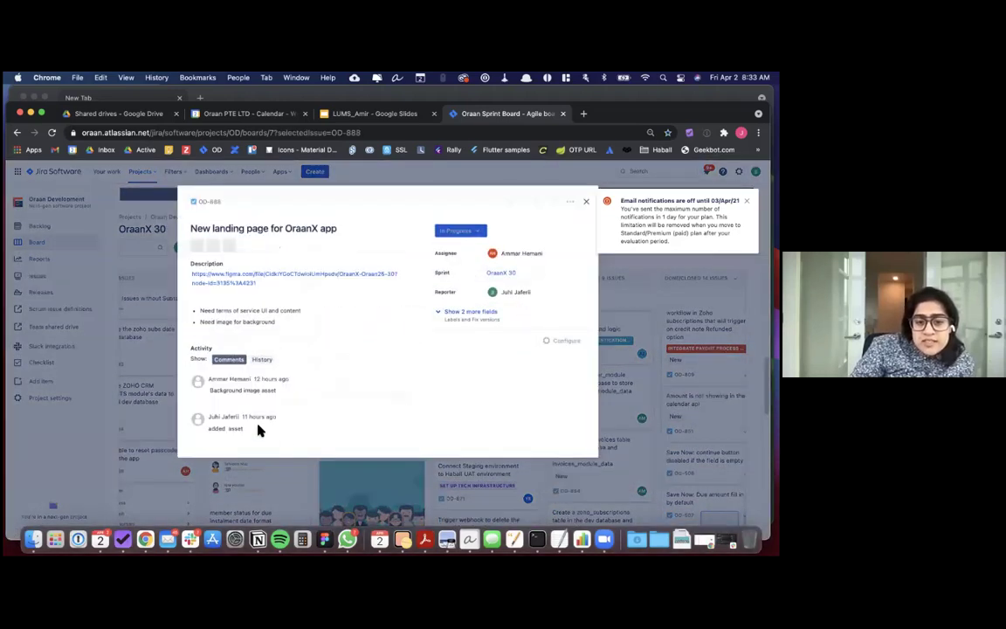
pyautogui.scroll(-1, 273, 378)
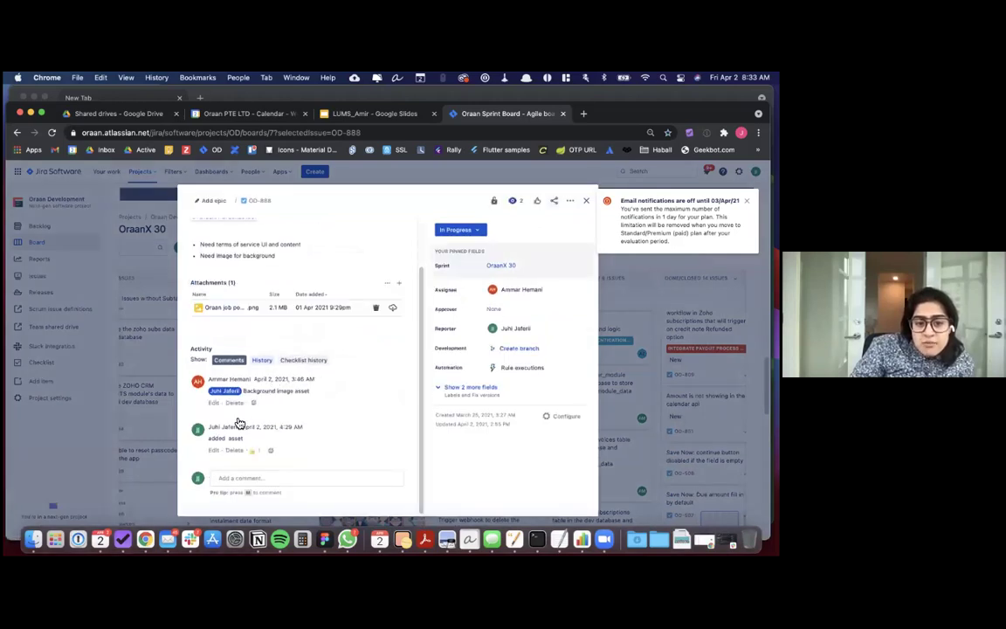
pyautogui.scroll(1, 216, 383)
pyautogui.click(261, 415)
pyautogui.click(229, 416)
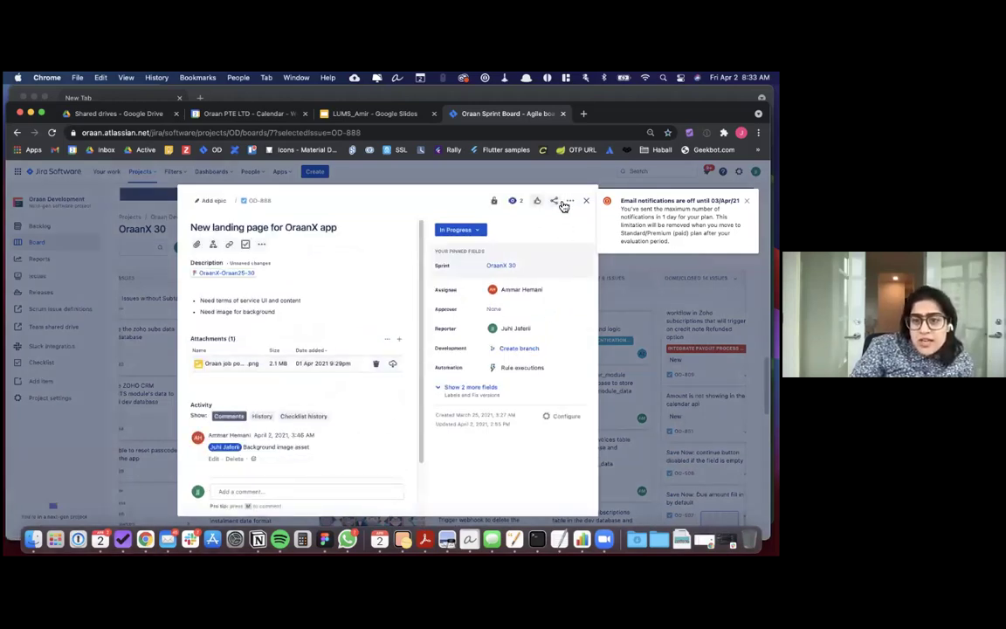
pyautogui.click(493, 200)
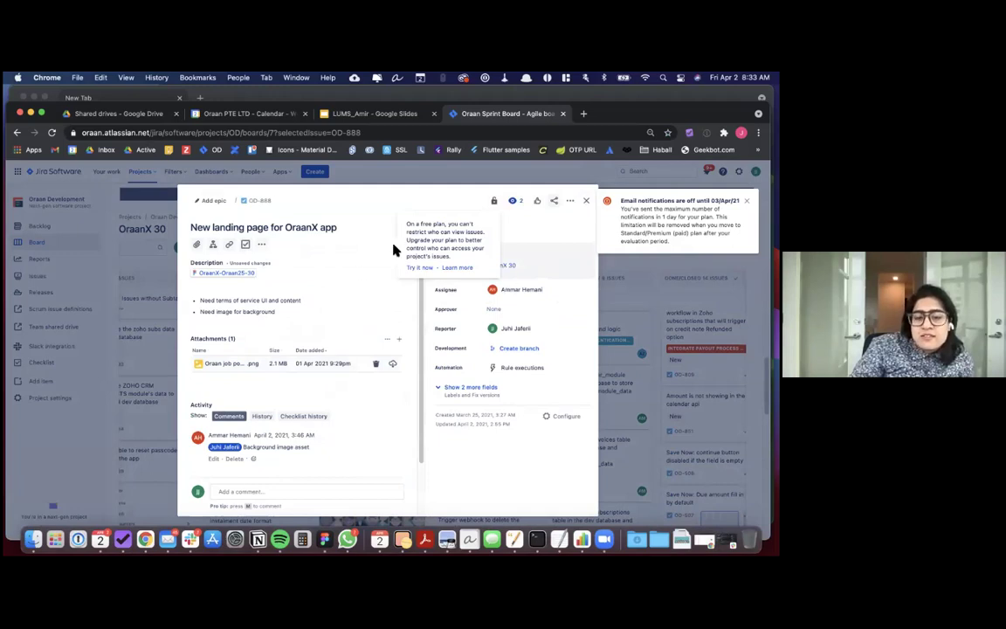
# - Close the landing page issue and return to the project's backlog to view the list of epics
pyautogui.click(585, 202)
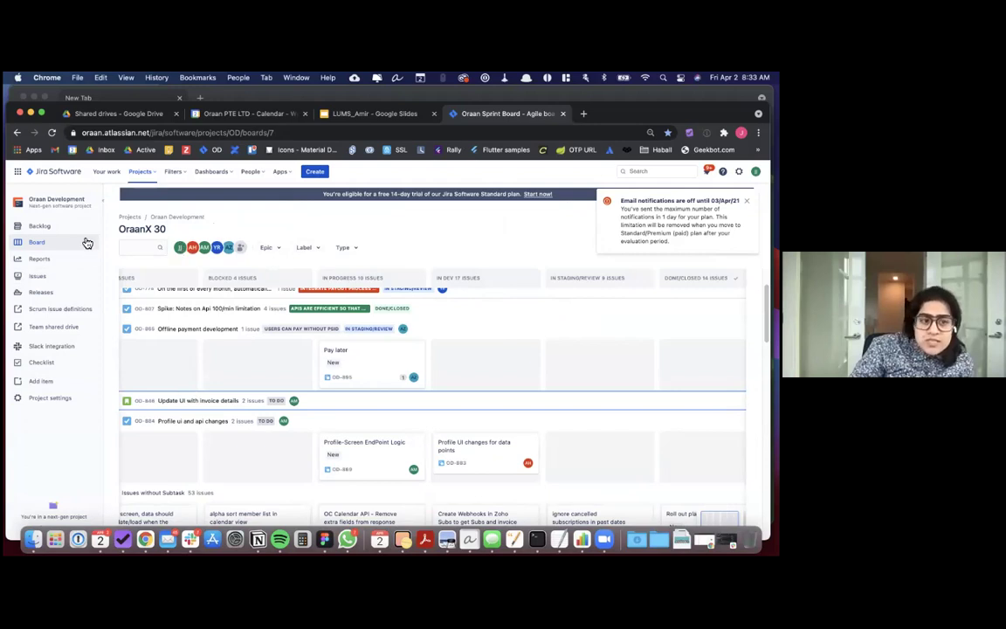
pyautogui.click(42, 226)
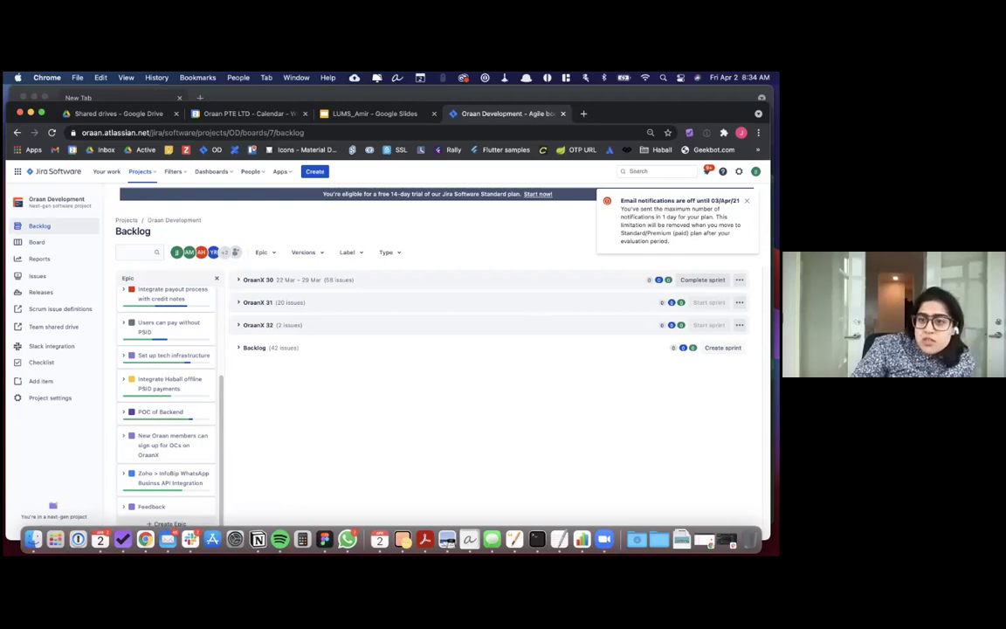
# - Switch to Slack and read the team's Daily Standup updates for today in the tech-daily-standups channel
pyautogui.click(190, 538)
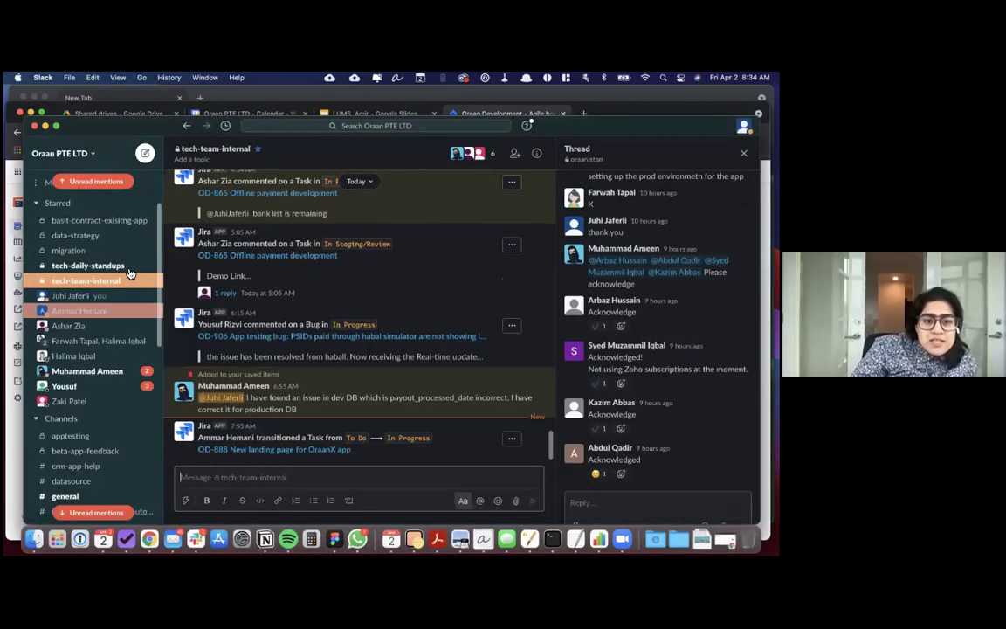
pyautogui.click(104, 265)
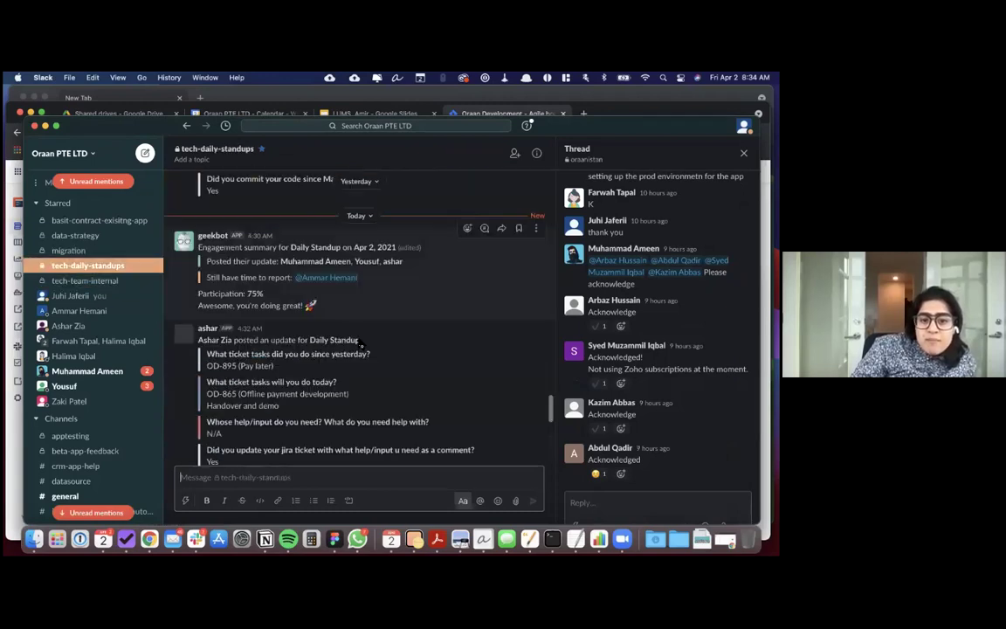
pyautogui.scroll(3, 361, 343)
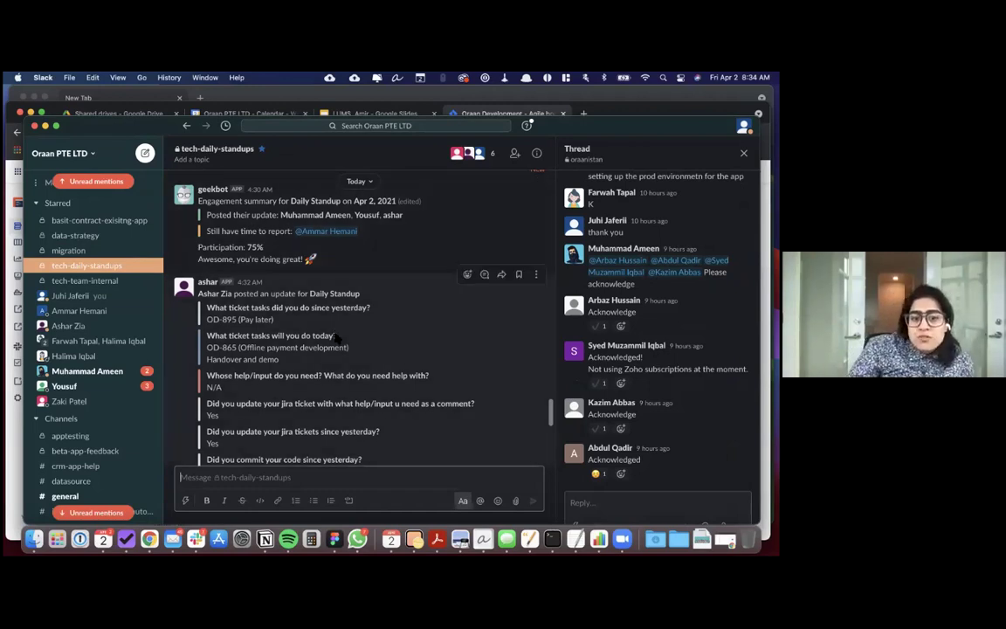
pyautogui.scroll(-2, 305, 349)
pyautogui.scroll(1, 229, 325)
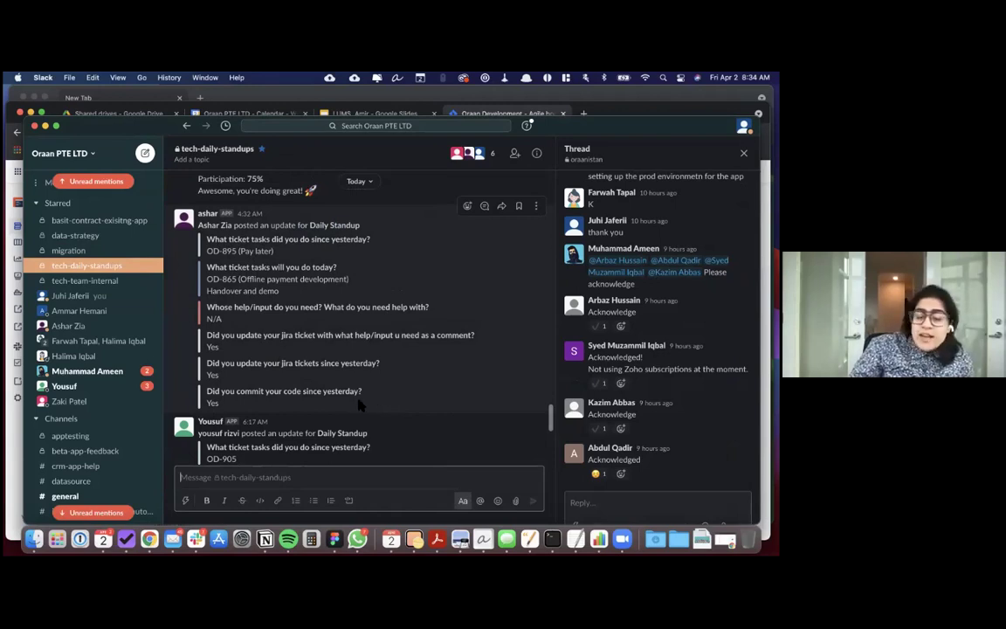
pyautogui.scroll(-5, 360, 403)
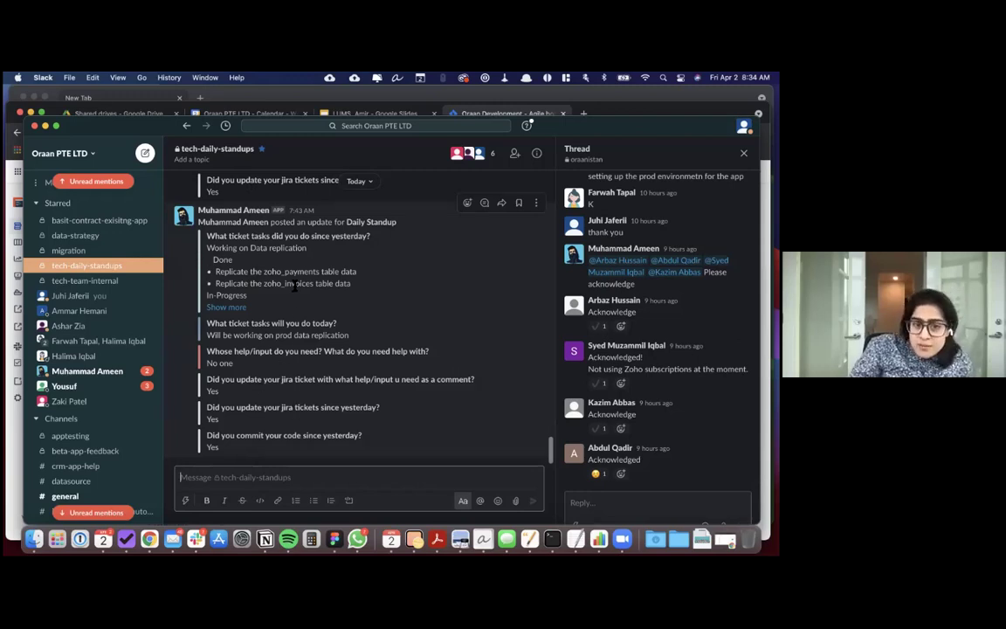
pyautogui.scroll(5, 295, 285)
pyautogui.scroll(3, 292, 373)
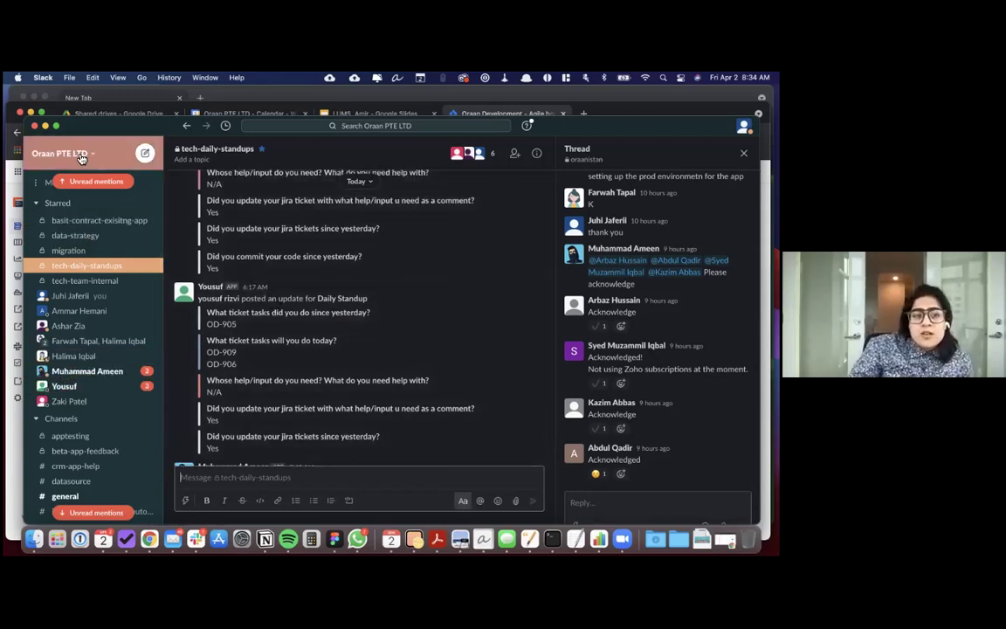
# - Put away the Slack window and close the extra Chrome window that holds only an empty new tab
pyautogui.click(46, 126)
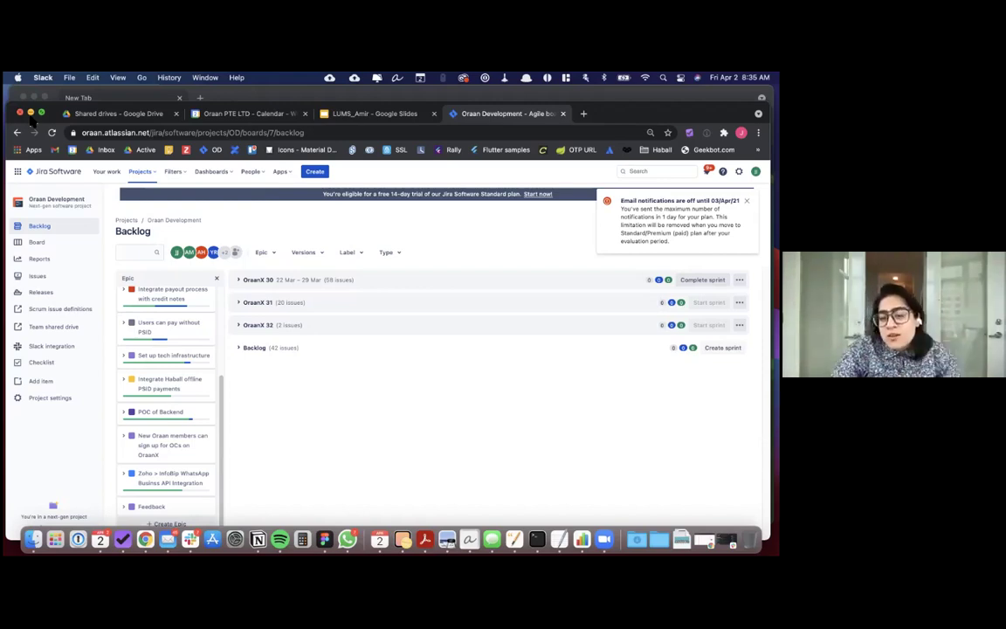
pyautogui.click(85, 99)
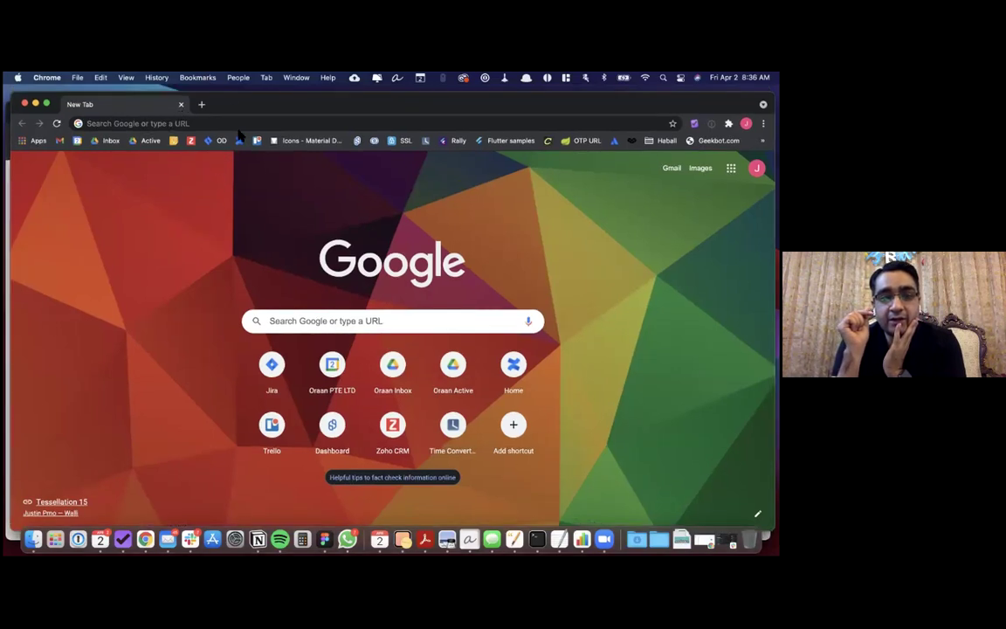
pyautogui.press('super+w')
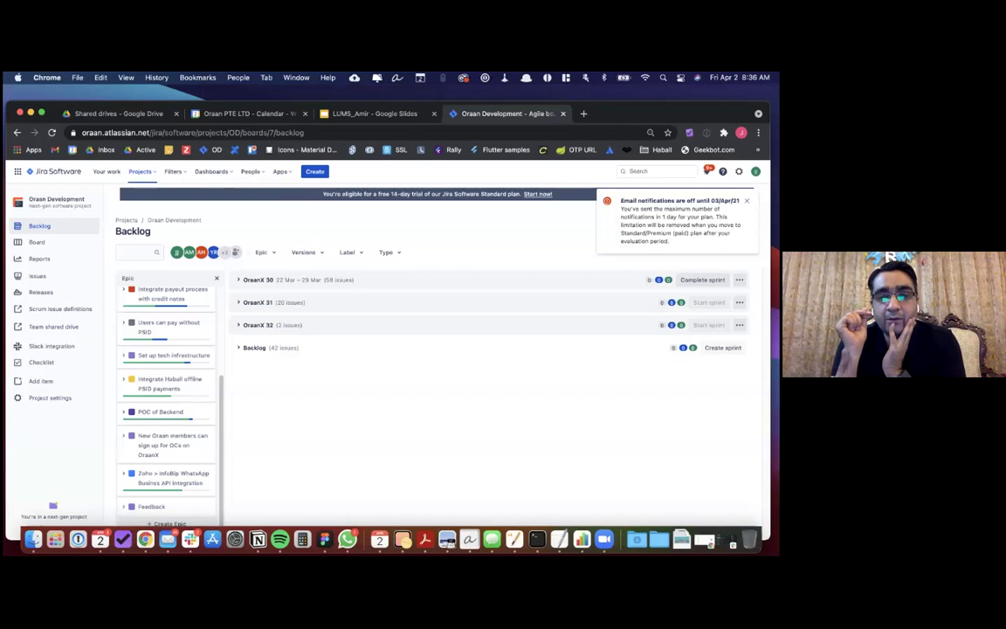
# - Bring up the list of shared drives in Google Drive
pyautogui.click(583, 115)
pyautogui.click(216, 148)
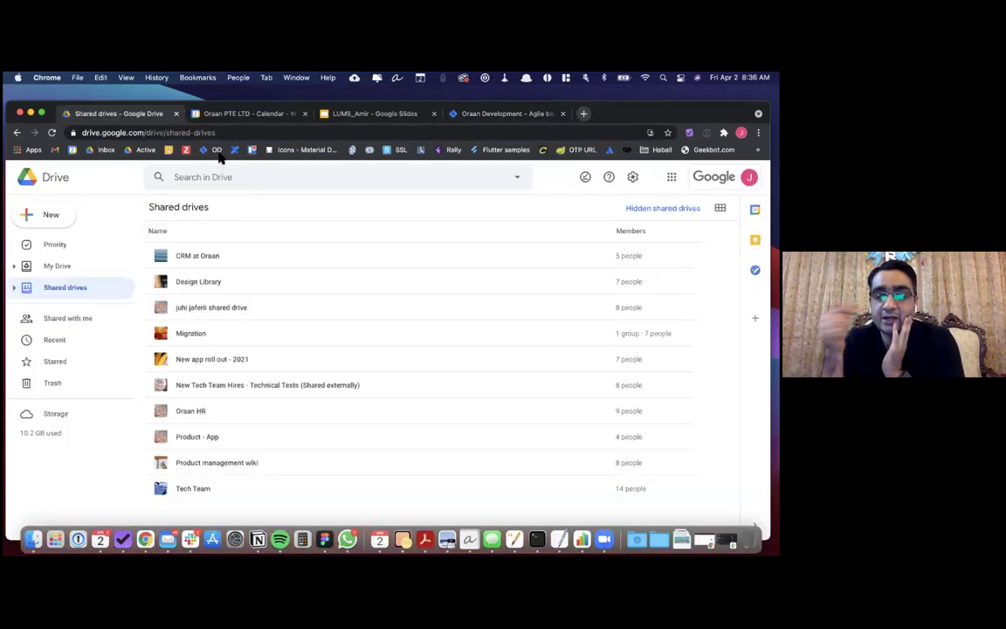
# - Open the Confluence home page in a new tab and follow it with the OraanX 30 sprint board in Jira
pyautogui.press('super+t')
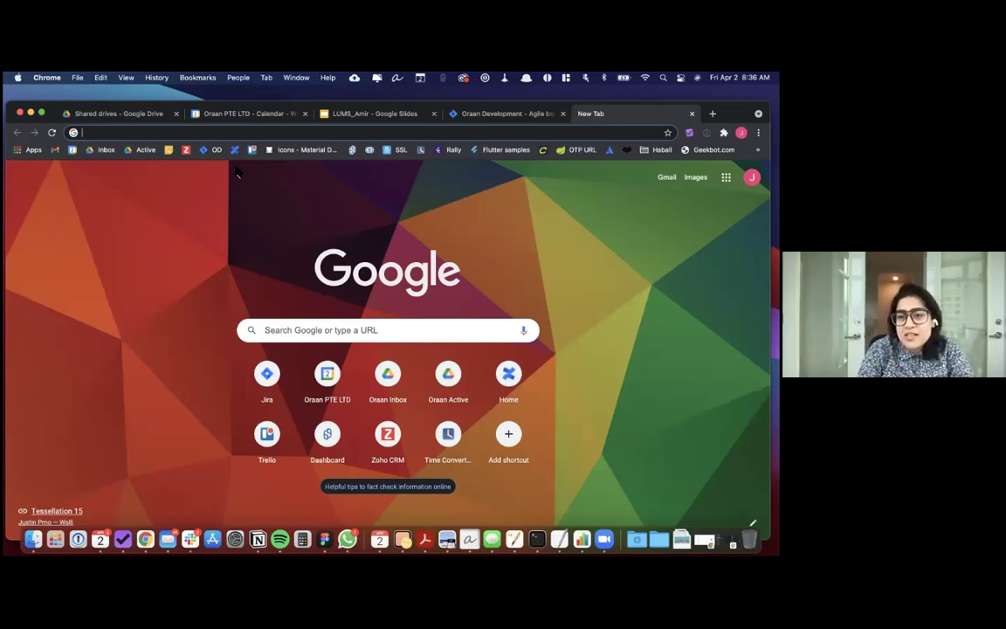
pyautogui.click(234, 149)
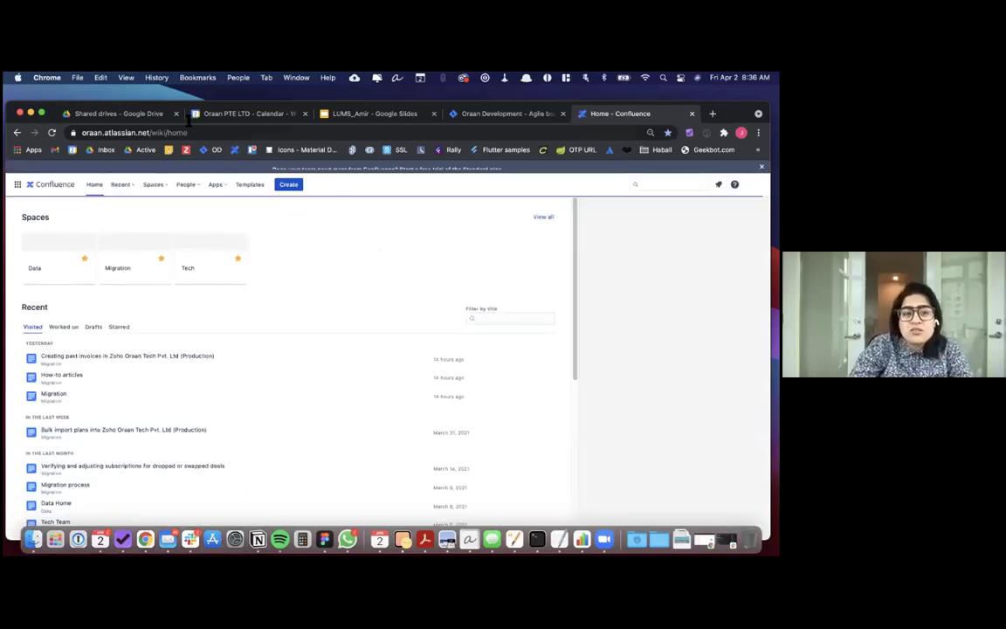
pyautogui.click(216, 151)
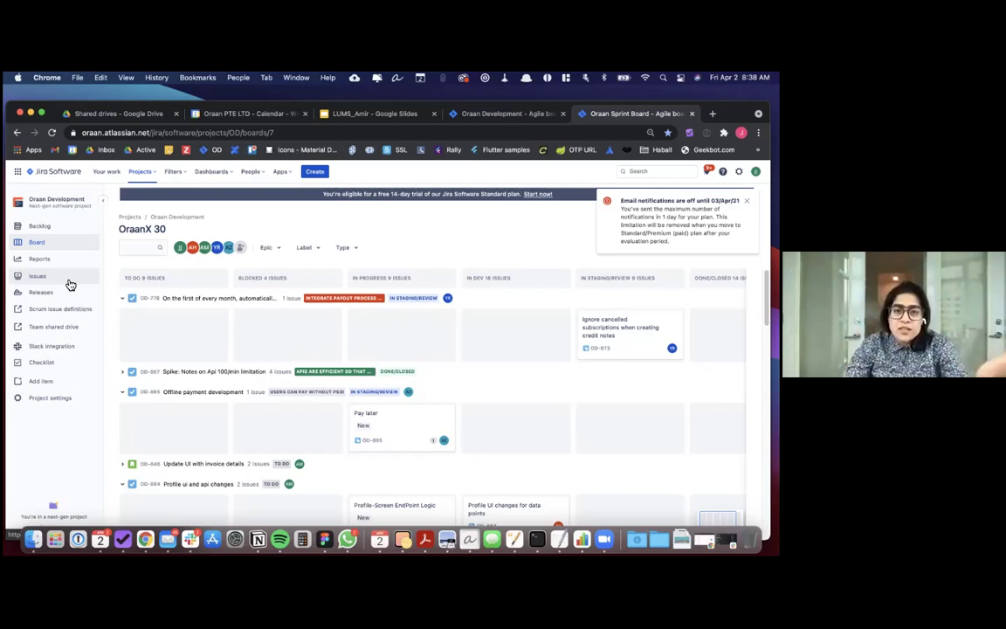
pyautogui.click(236, 150)
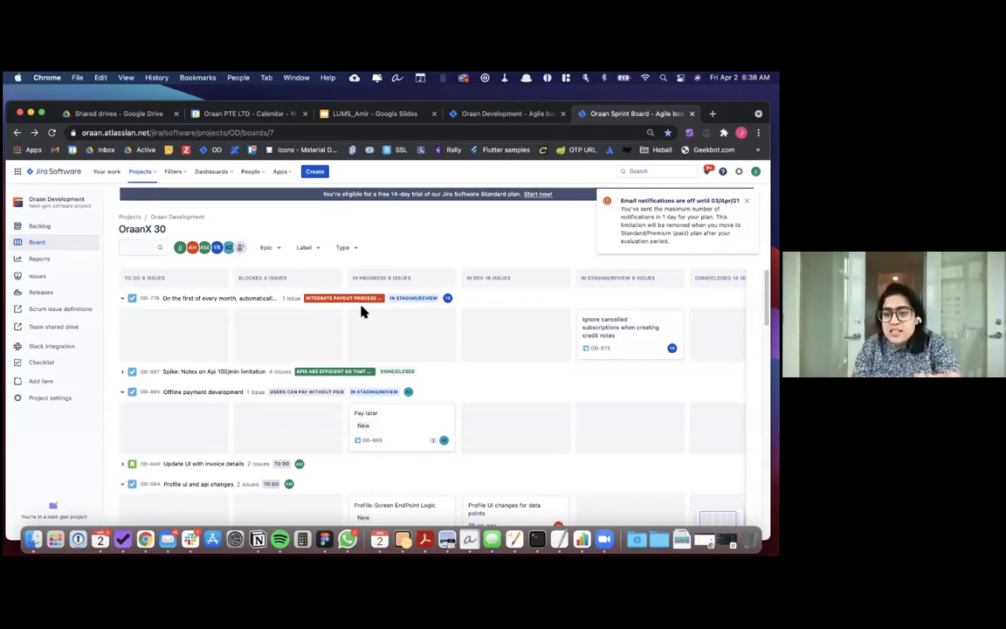
# - Switch to Trello in place of the Jira backlog, dismiss the connected-accounts notice and look through the lists of the OC migration board
pyautogui.click(511, 111)
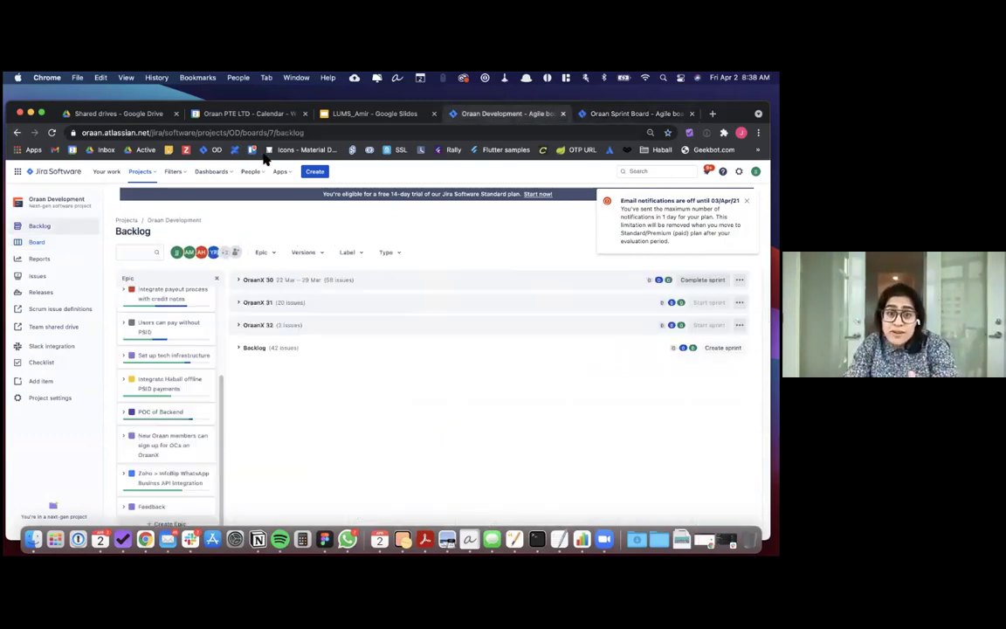
pyautogui.click(253, 150)
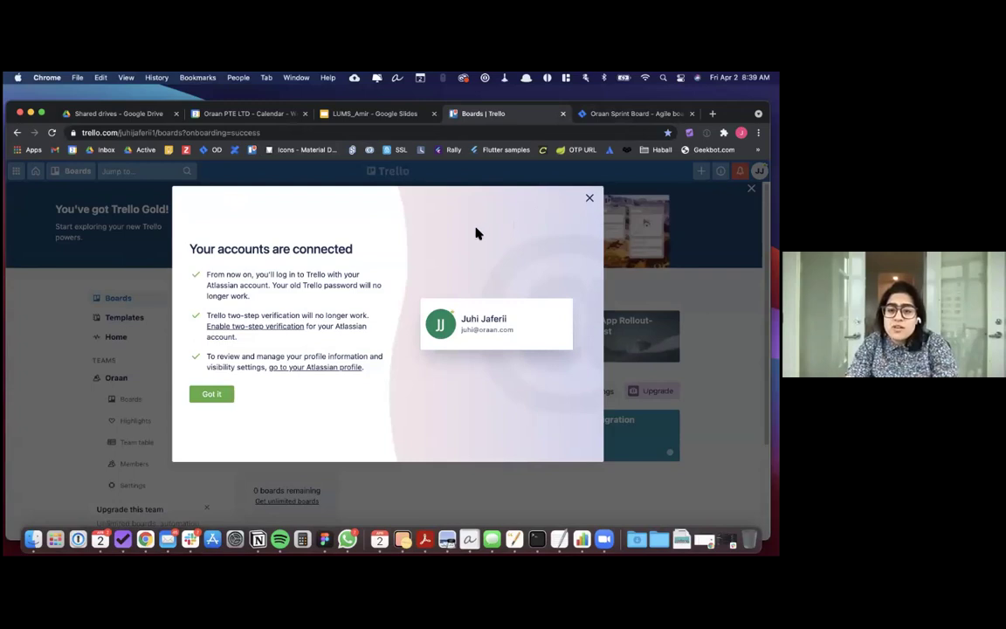
pyautogui.click(218, 393)
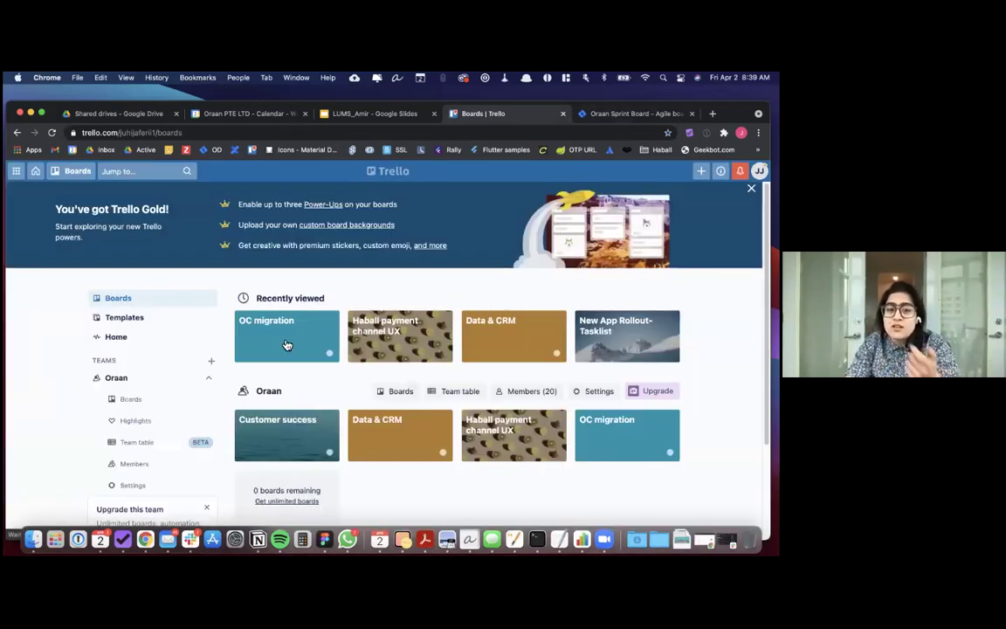
pyautogui.click(286, 345)
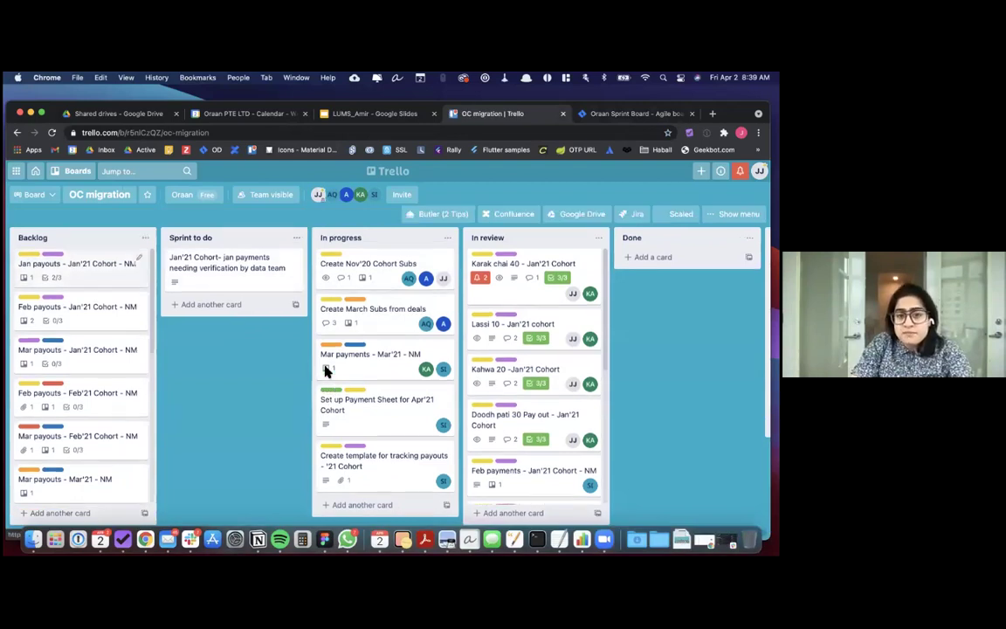
pyautogui.hscroll(5, 328, 369)
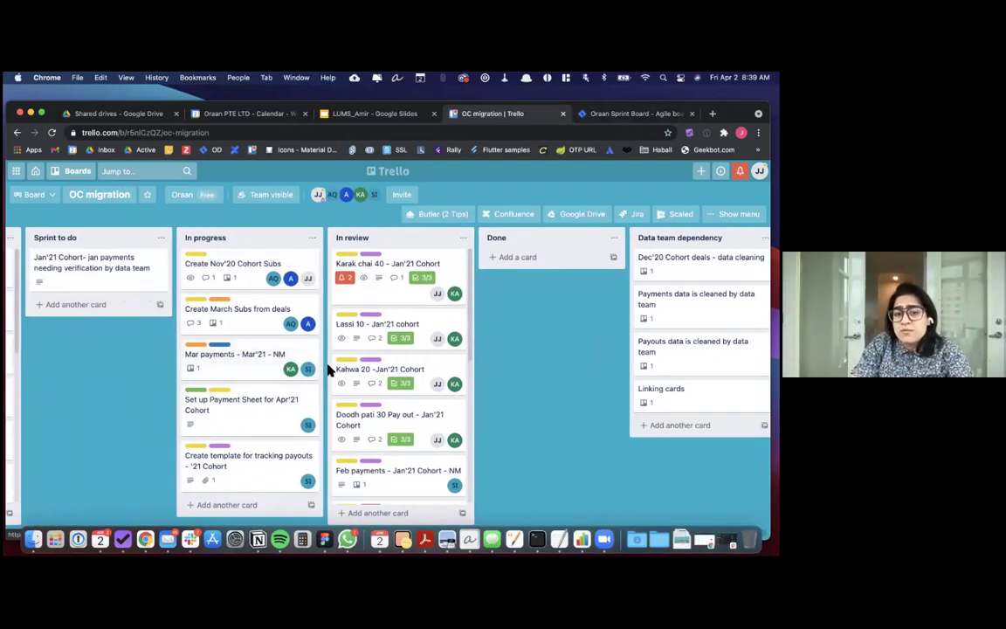
pyautogui.hscroll(10, 327, 370)
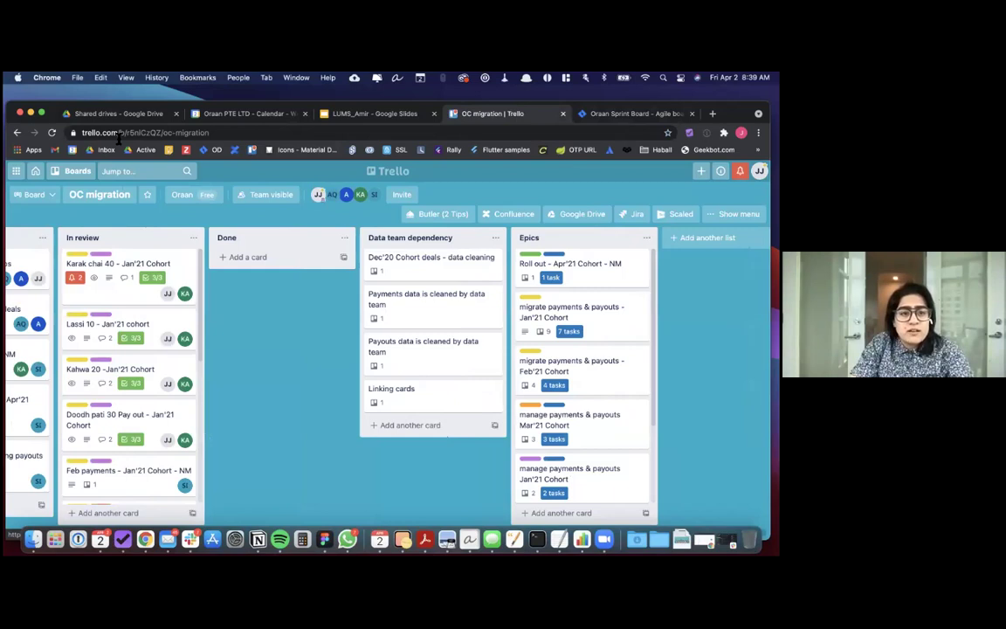
# - Go back from Trello to the Jira backlog, and return to the OC migration board to view its lists again
pyautogui.click(17, 131)
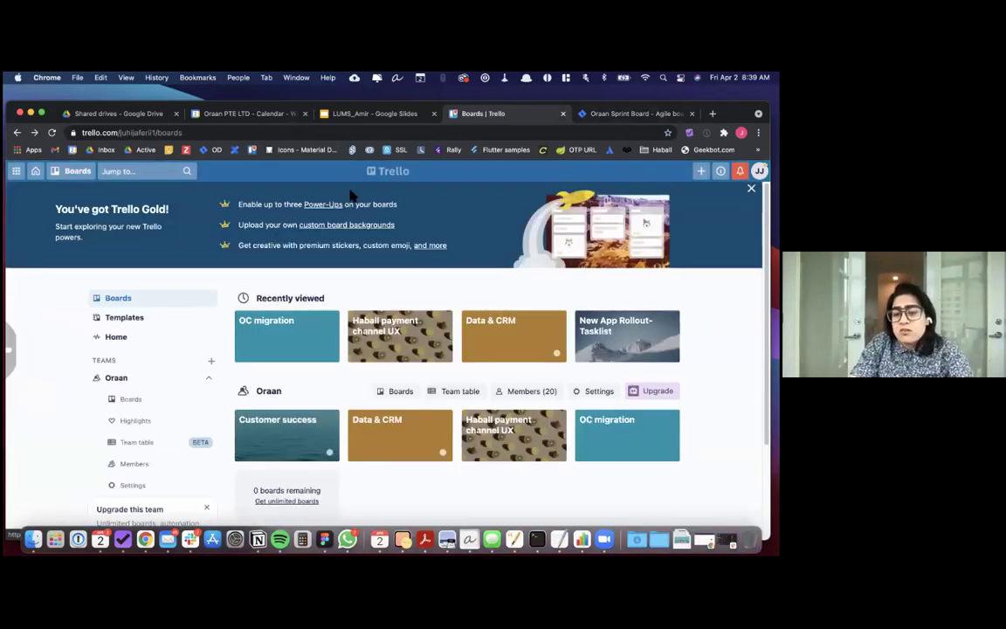
pyautogui.click(217, 150)
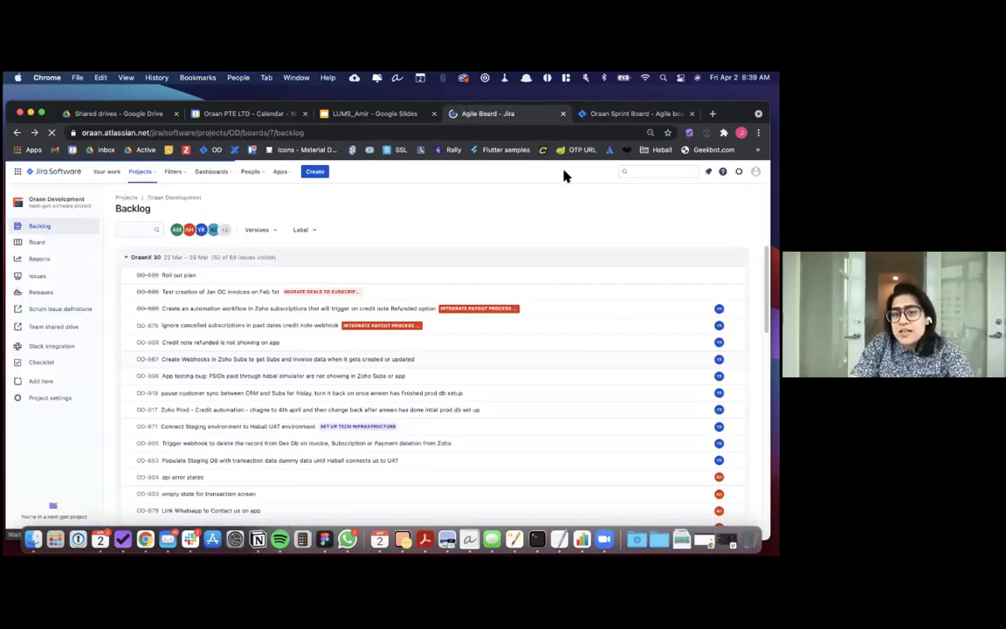
pyautogui.click(340, 193)
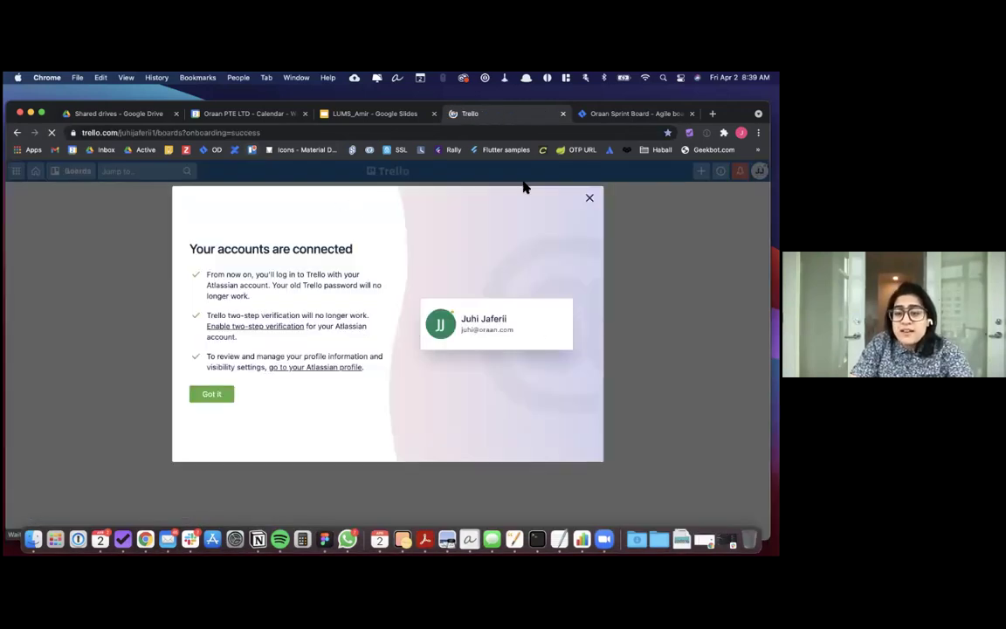
pyautogui.click(212, 393)
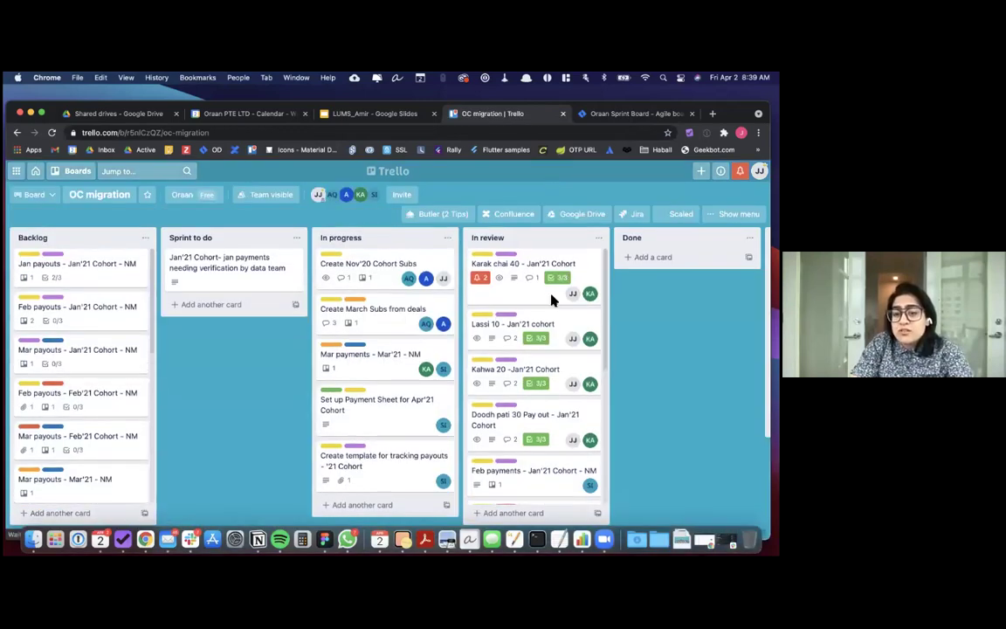
pyautogui.hscroll(3, 551, 299)
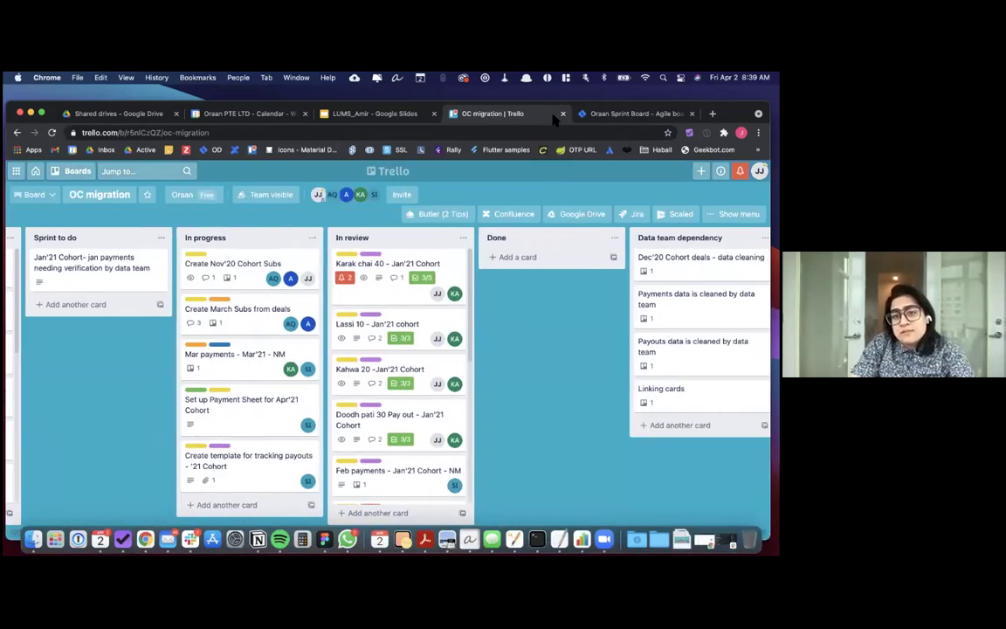
# - Close the Trello board and the Jira sprint board to bring up the LUMS_Amir presentation in Google Slides
pyautogui.click(562, 113)
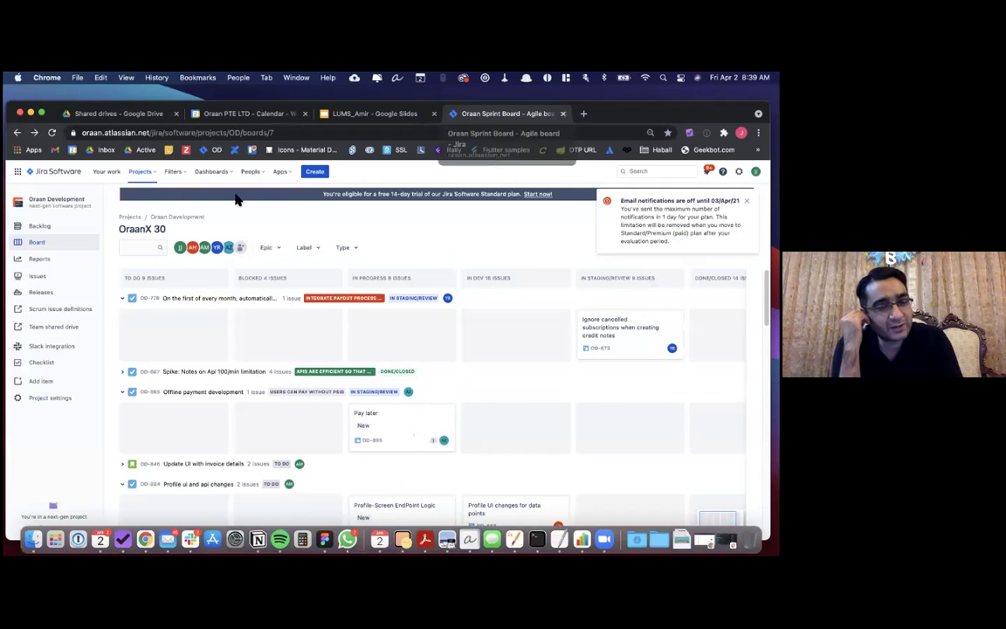
pyautogui.click(562, 114)
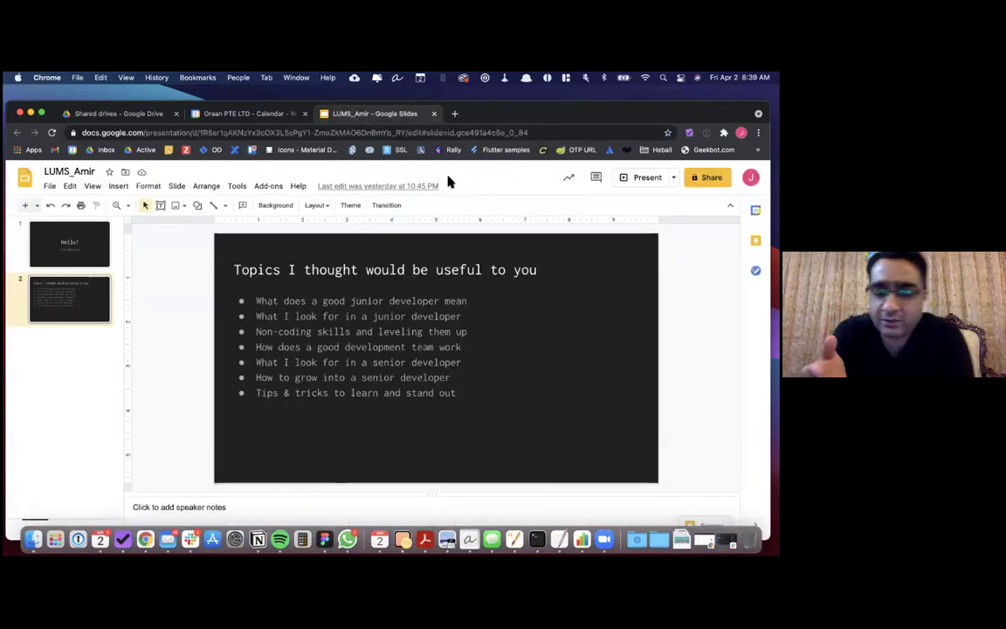